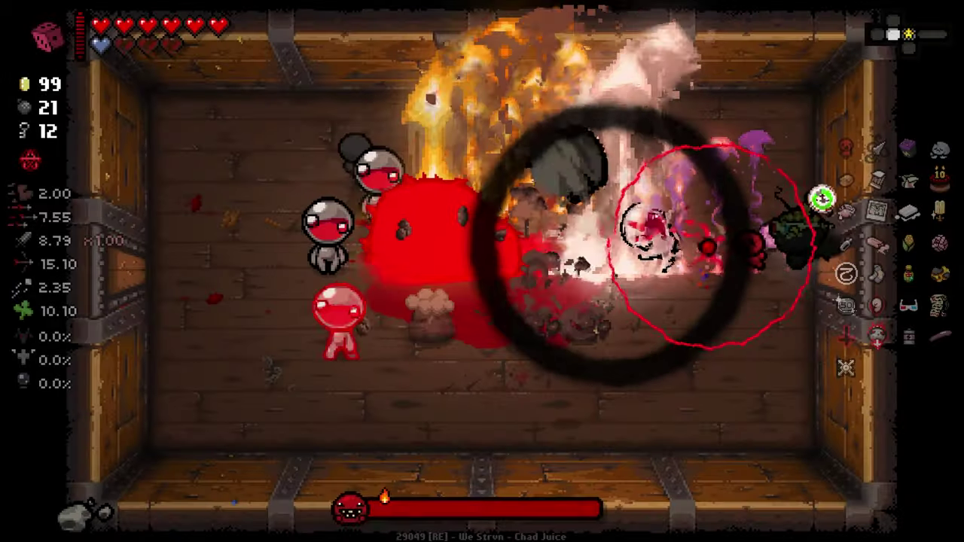
Step: Fight the red boss in the wooden room while dodging its brimstone beams and fire jets
key(a)
key(s)
key(d)
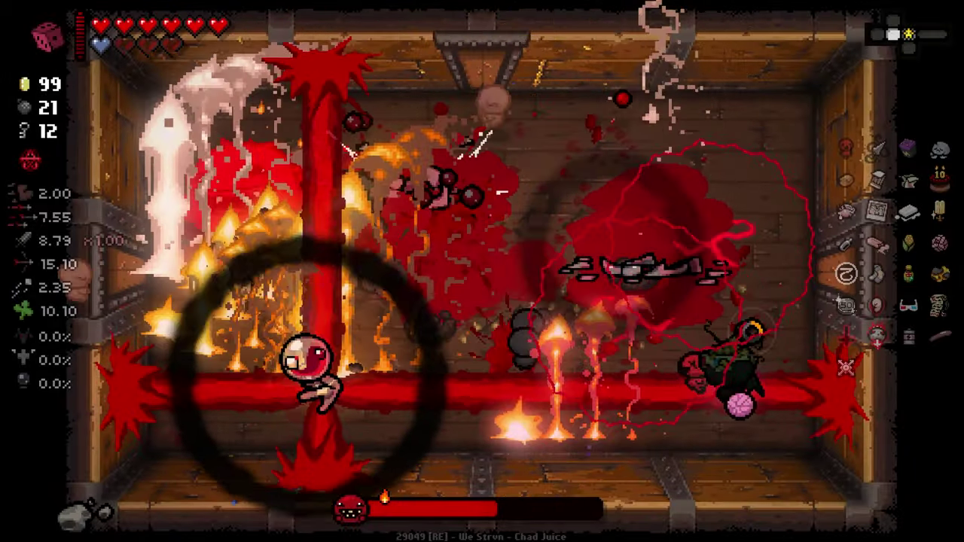
key(w)
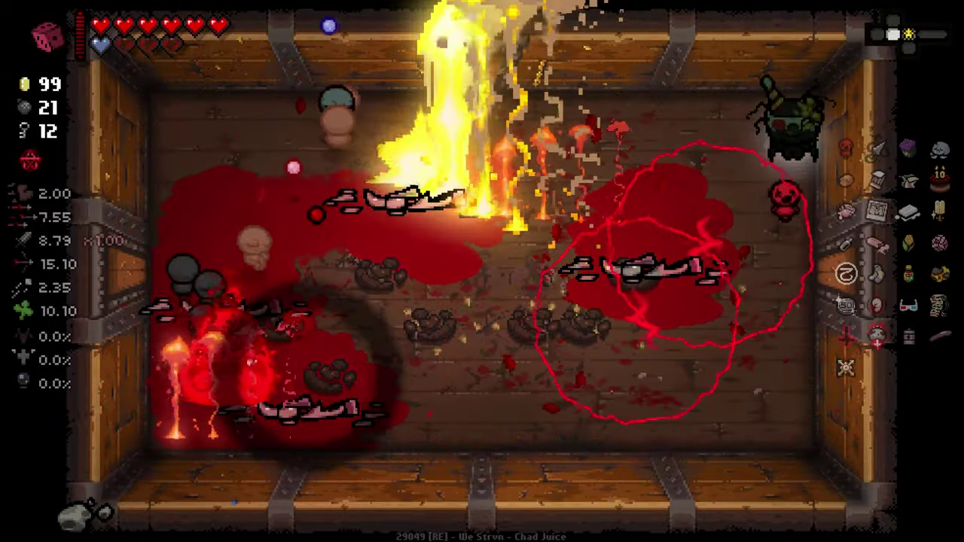
key(a)
key(s)
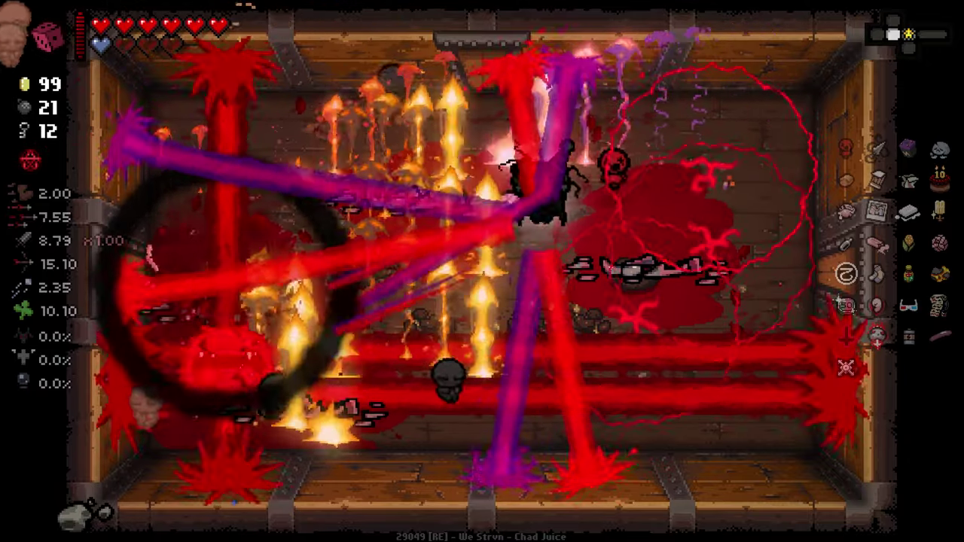
key(a)
key(s)
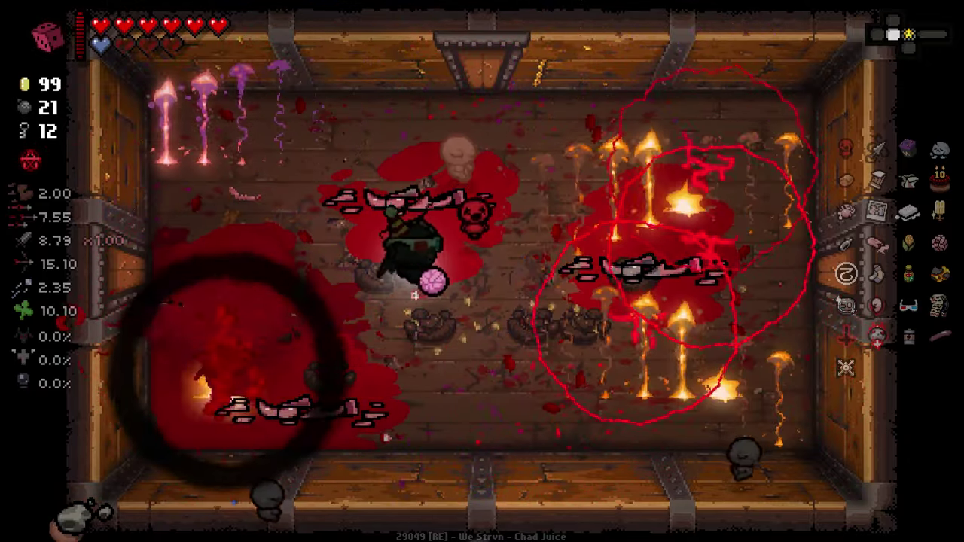
Step: Collect the Pentagram item and head for the north door
key(d)
key(w)
key(d)
key(a)
key(s)
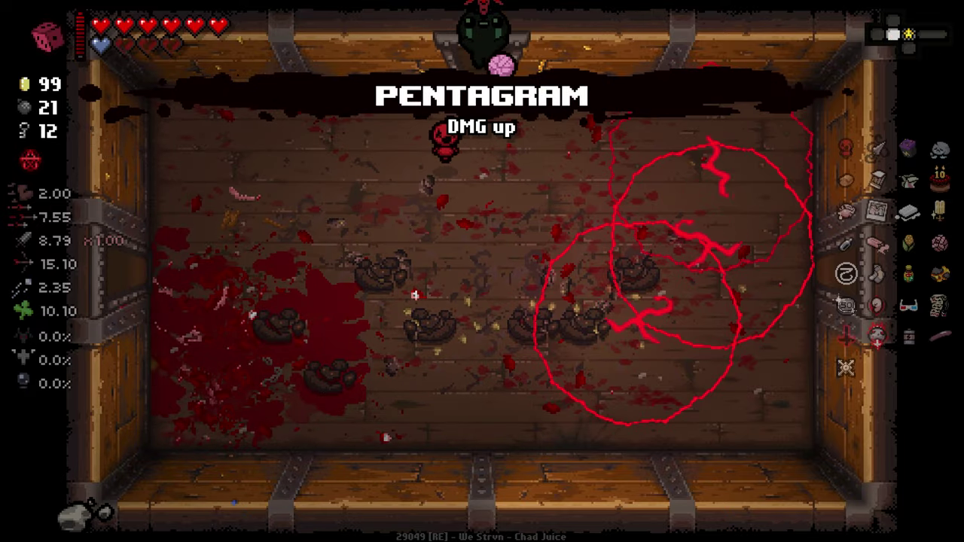
Step: Enter the north room, clear its enemies around the gold-banded rocks, and return south
key(w)
key(Up)
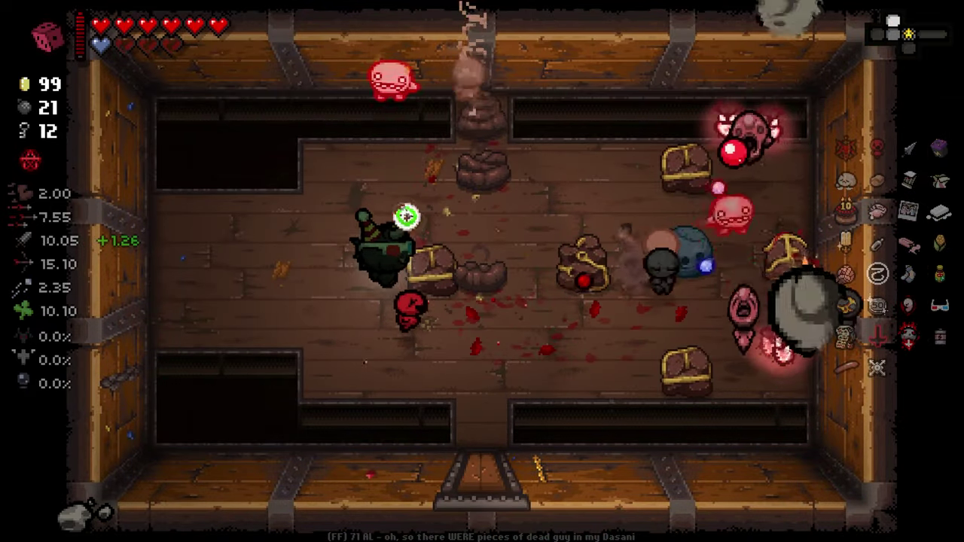
key(w)
key(a)
key(Right)
key(s)
key(d)
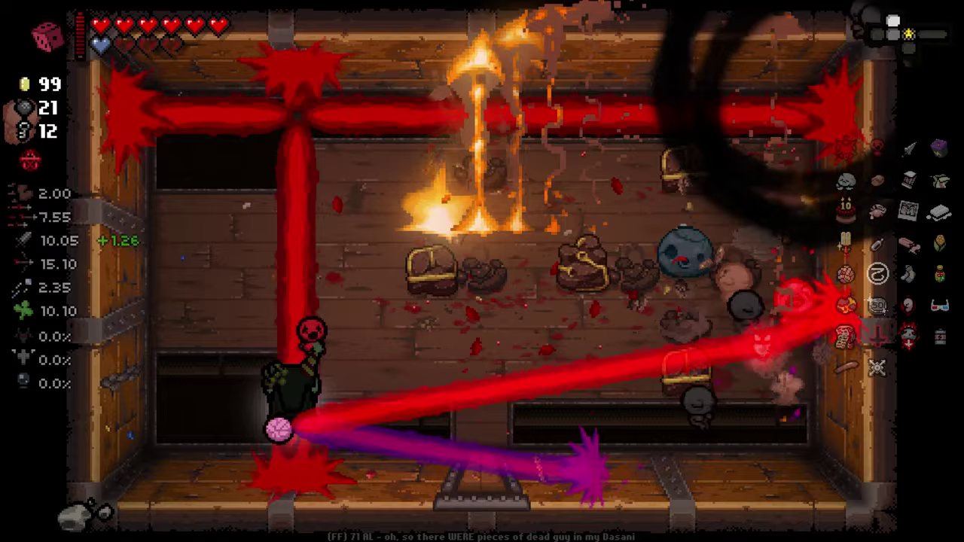
key(w)
key(d)
key(s)
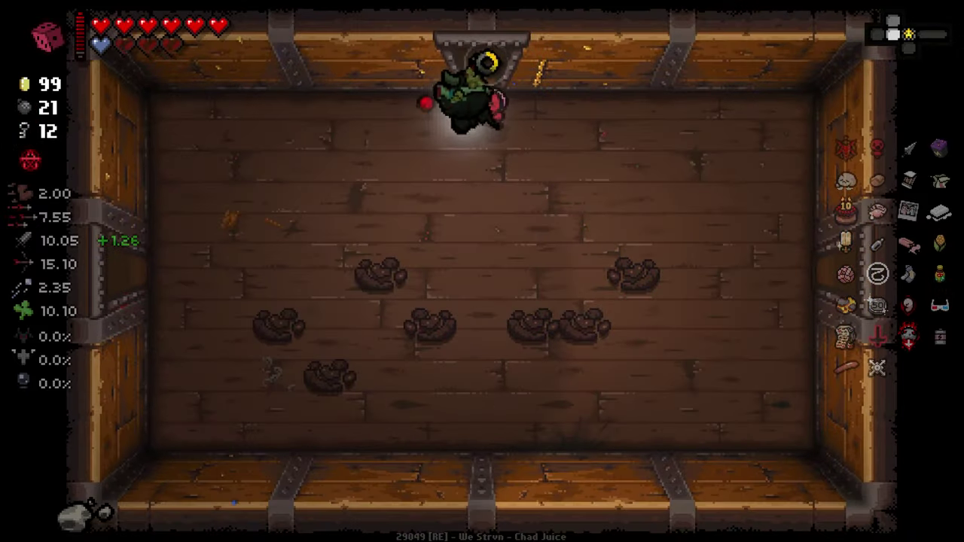
Step: Enter the room to the west and attack the two grey bosses while circling around them
key(a)
key(Left)
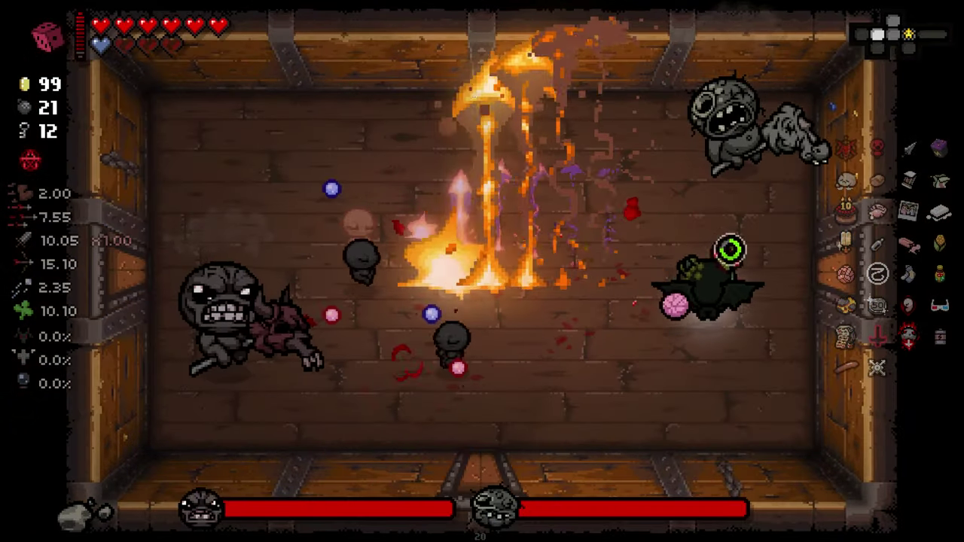
key(Up)
key(s)
key(w)
key(d)
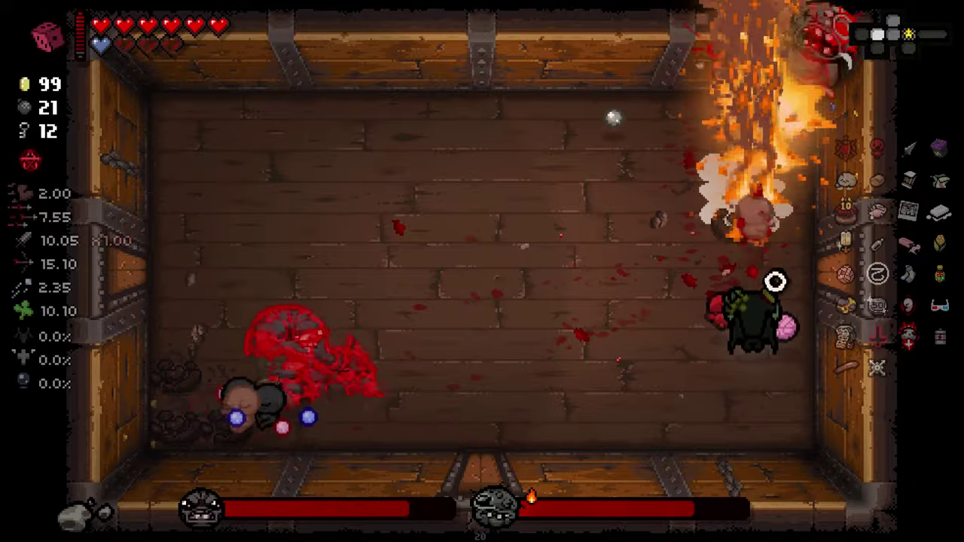
key(w)
key(a)
key(Right)
key(s)
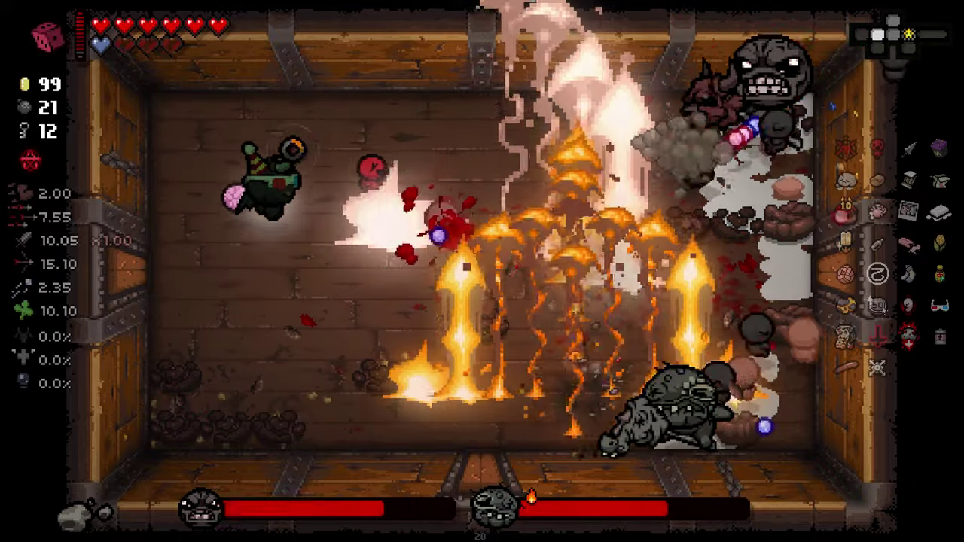
Step: Finish off both grey bosses while dodging the crossing brimstone beams
key(d)
key(s)
key(a)
key(w)
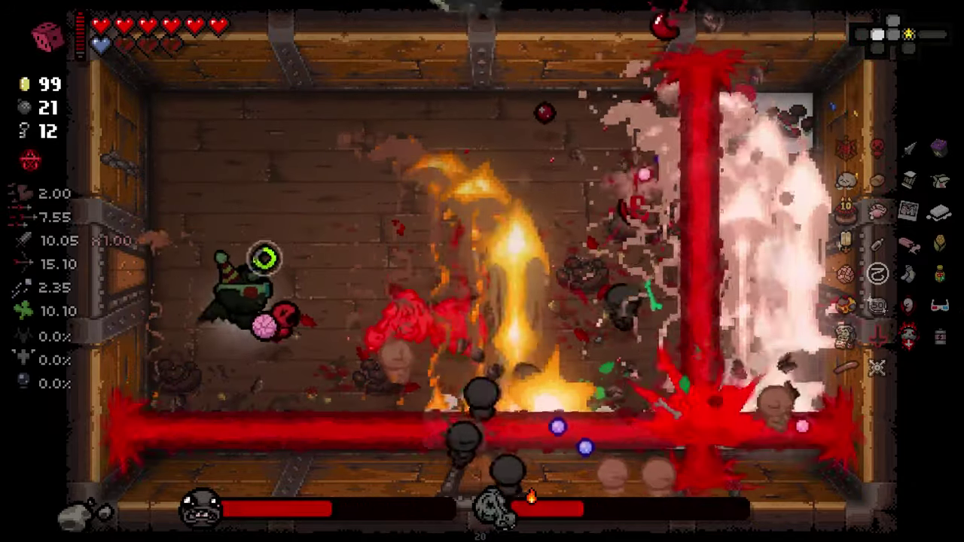
key(a)
key(s)
key(d)
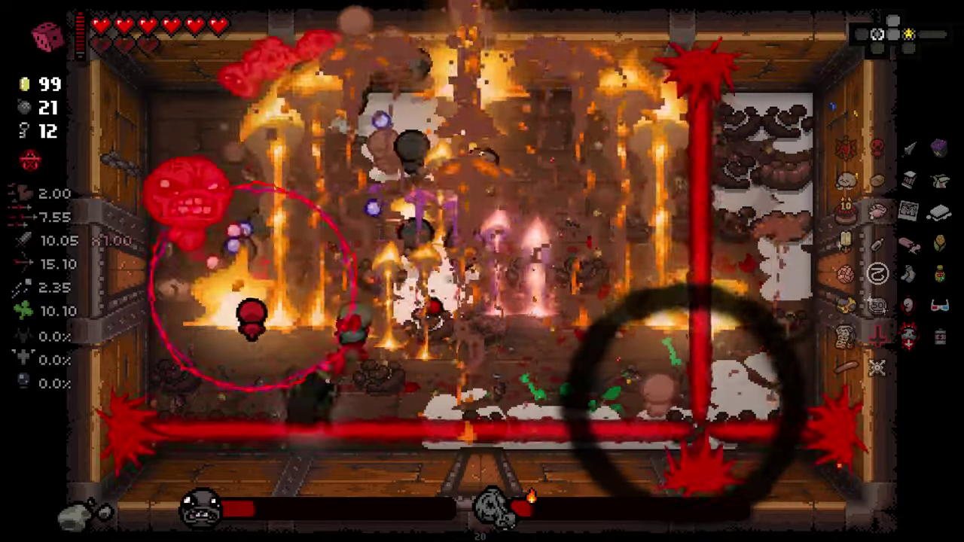
key(d)
key(w)
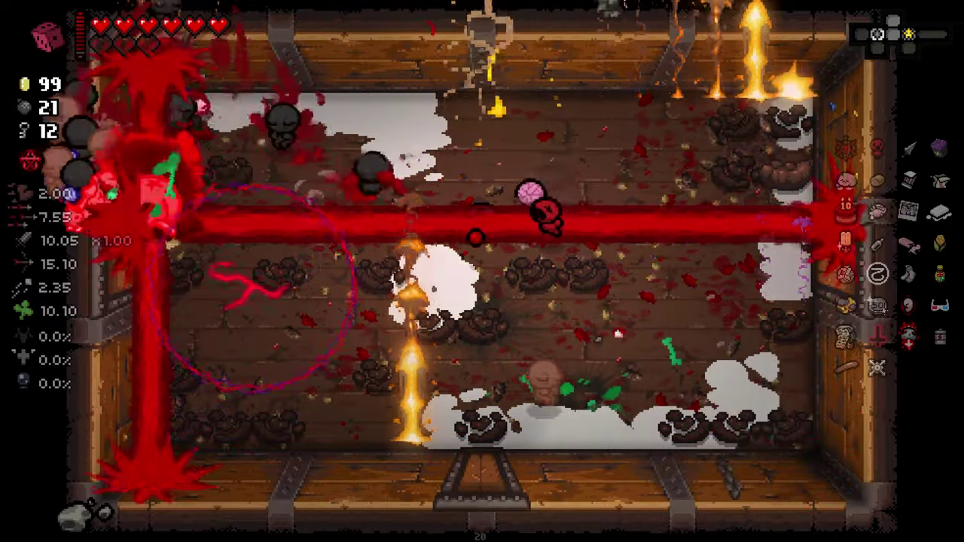
Step: Avoid the remaining beams and fire, and collect the key in the middle of the room
key(w)
key(d)
key(s)
key(a)
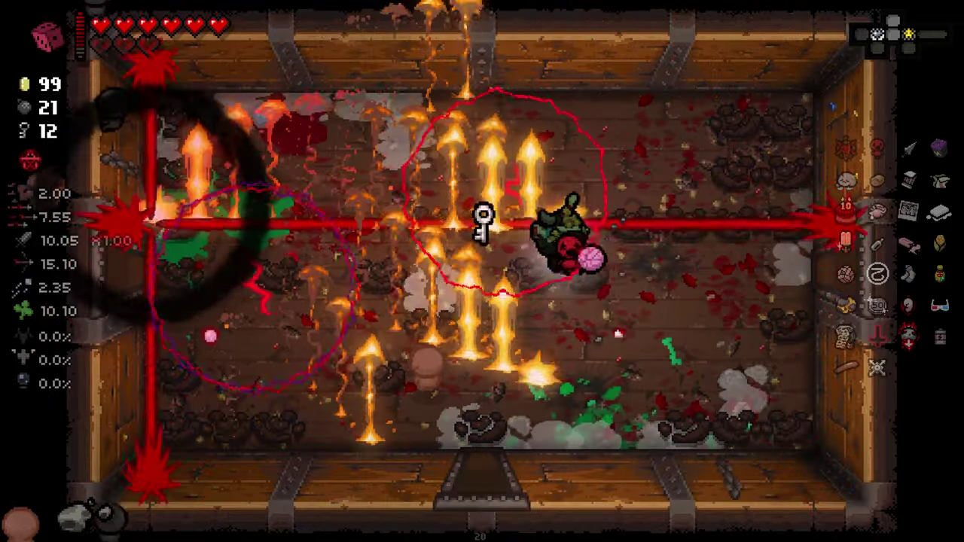
key(a)
Step: Enter the south room and attack the small ghosts around the large ghost boss while avoiding contact
key(s)
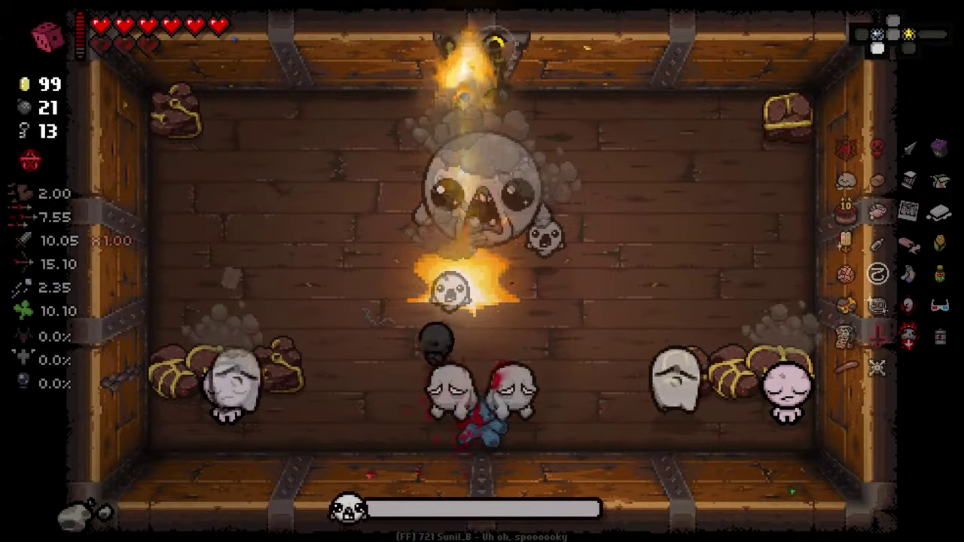
key(d)
key(a)
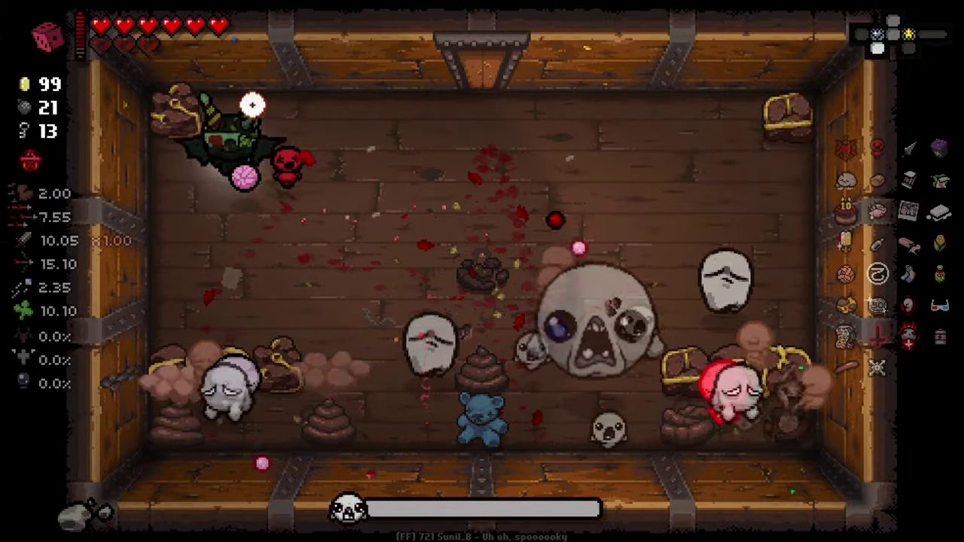
key(d)
key(s)
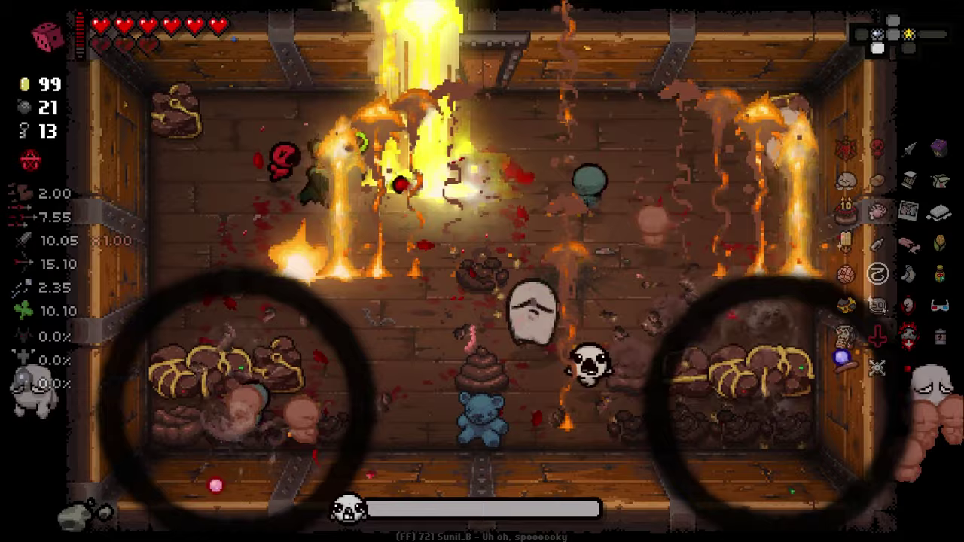
key(a)
key(d)
key(s)
key(w)
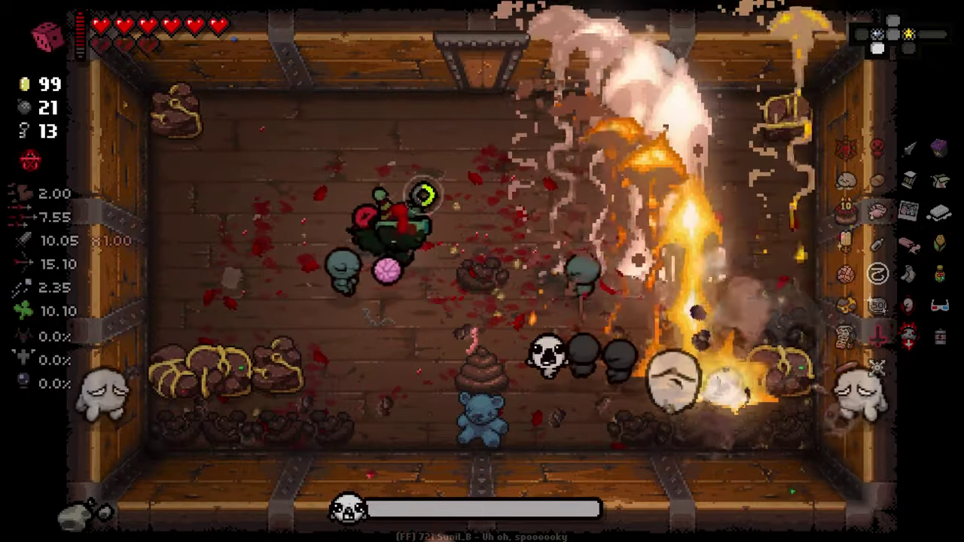
Step: Destroy the remaining small ghosts to trigger the ghost boss's second phase
key(a)
key(w)
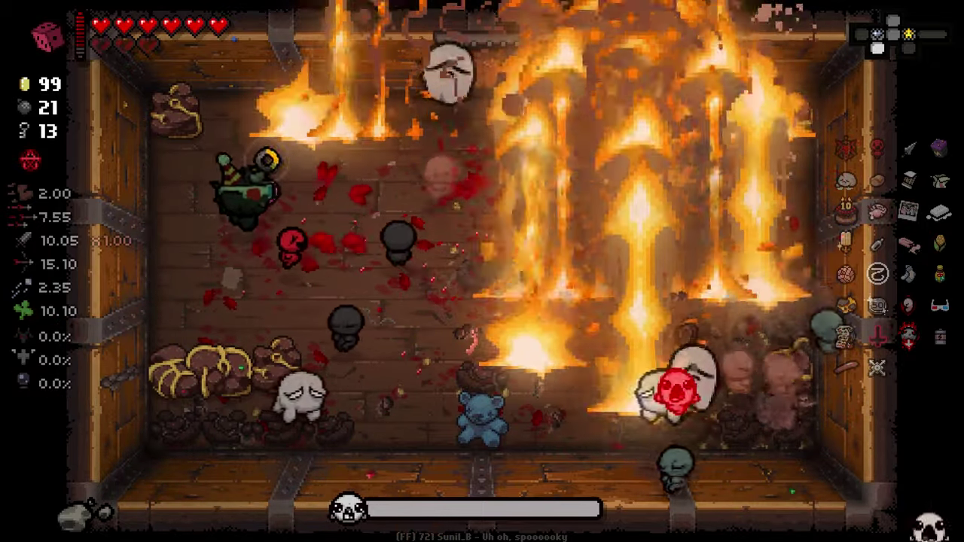
key(s)
key(d)
key(a)
key(d)
key(w)
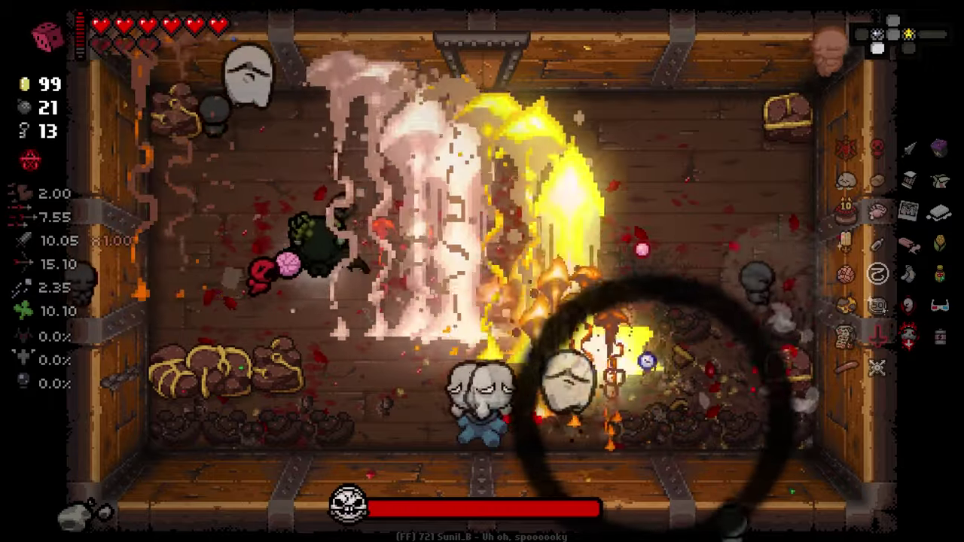
Step: Defeat the skull-faced ghost boss in its second phase while dodging its projectiles
key(w)
key(a)
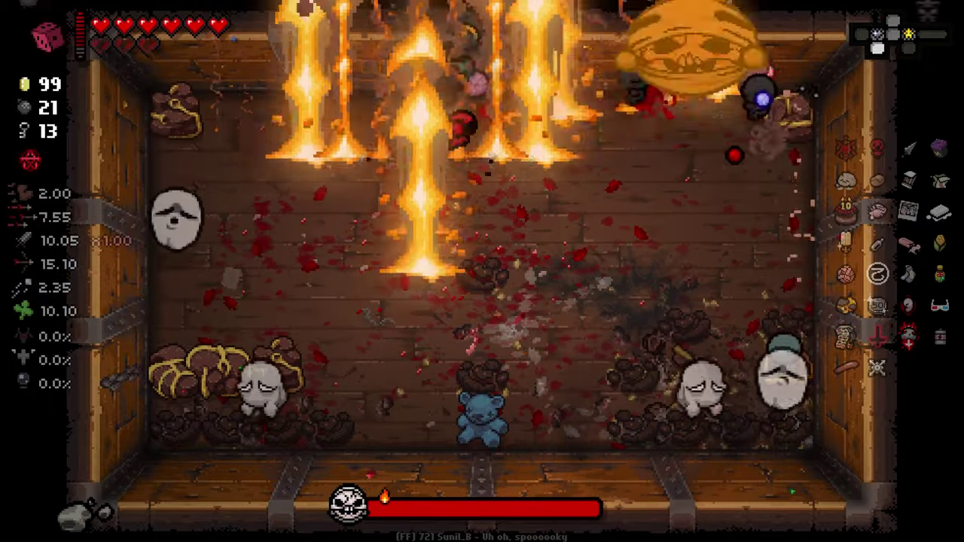
key(s)
key(s)
key(d)
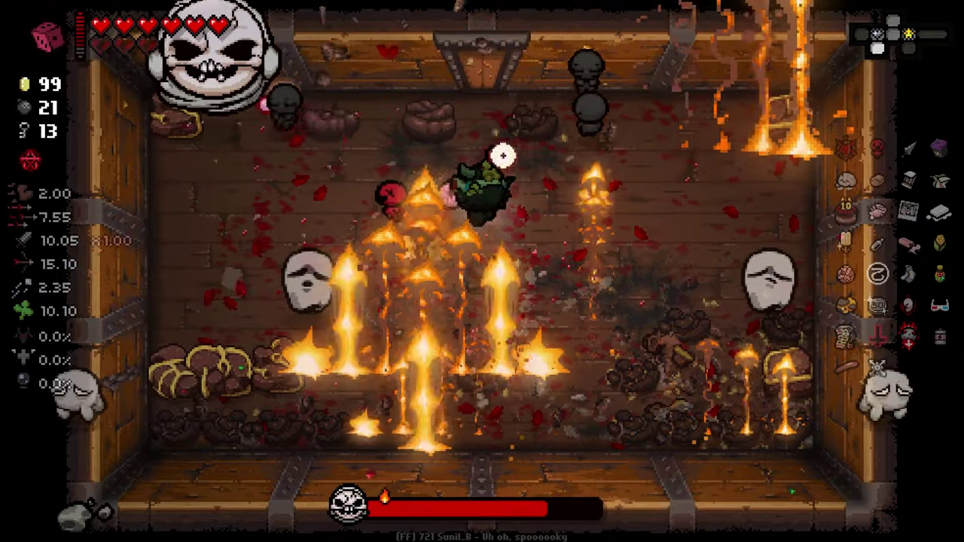
key(w)
key(d)
key(s)
key(a)
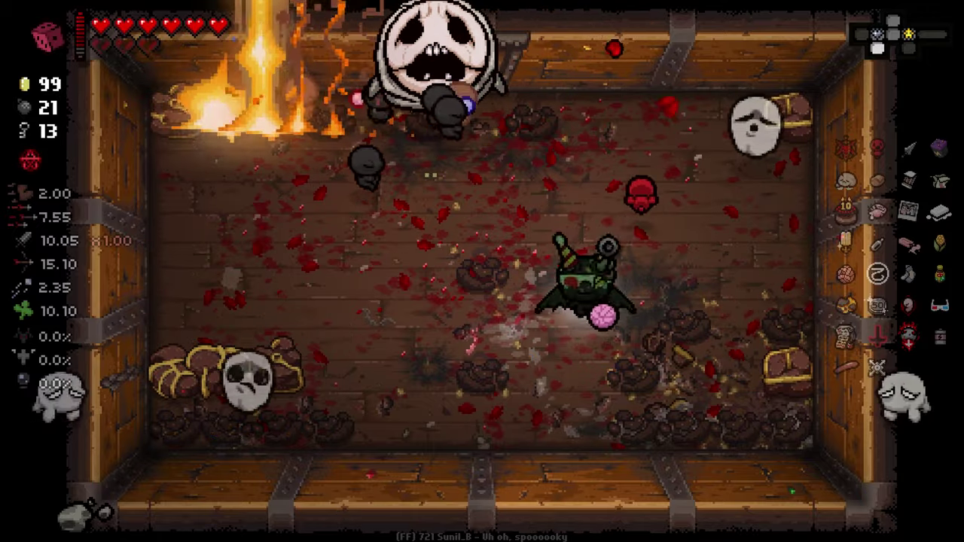
Step: Collect the Lusty Blood item and leave through the north door
key(w)
key(d)
key(w)
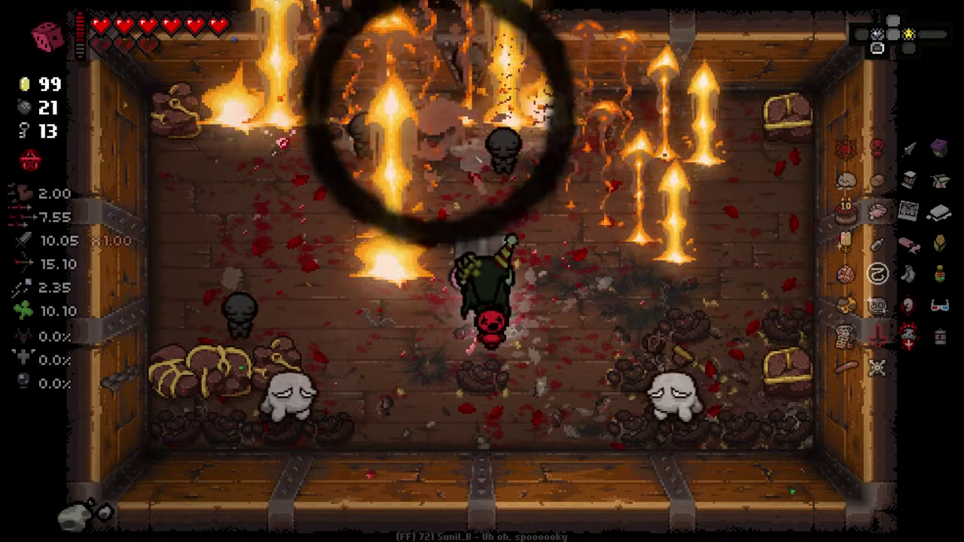
key(a)
key(d)
key(w)
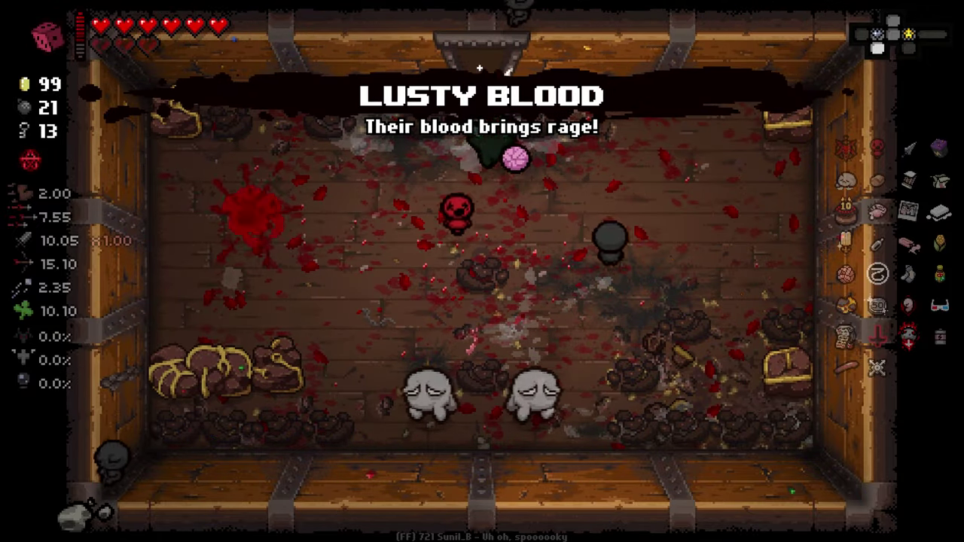
Step: Enter the far west room and defeat the two green-headed bosses and the slime-dripping enemies
key(a)
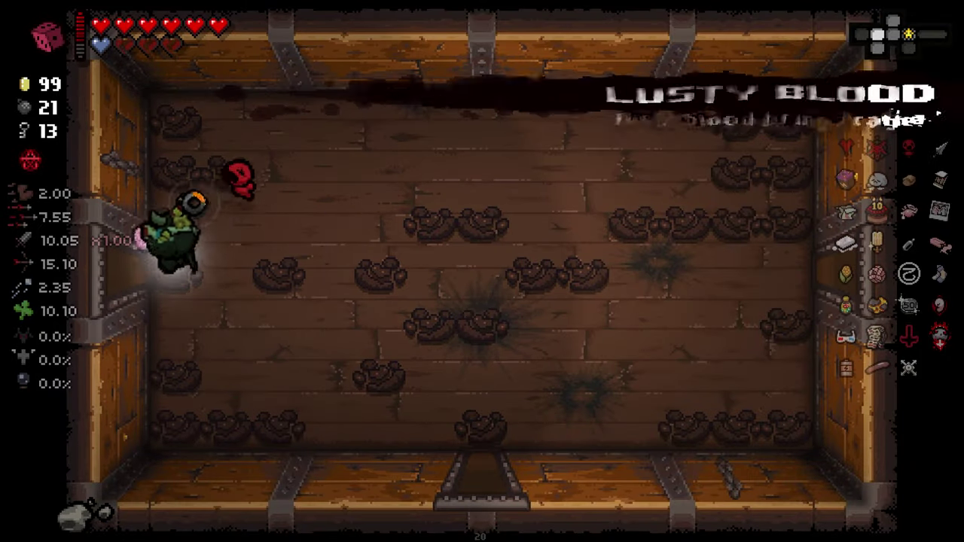
key(a)
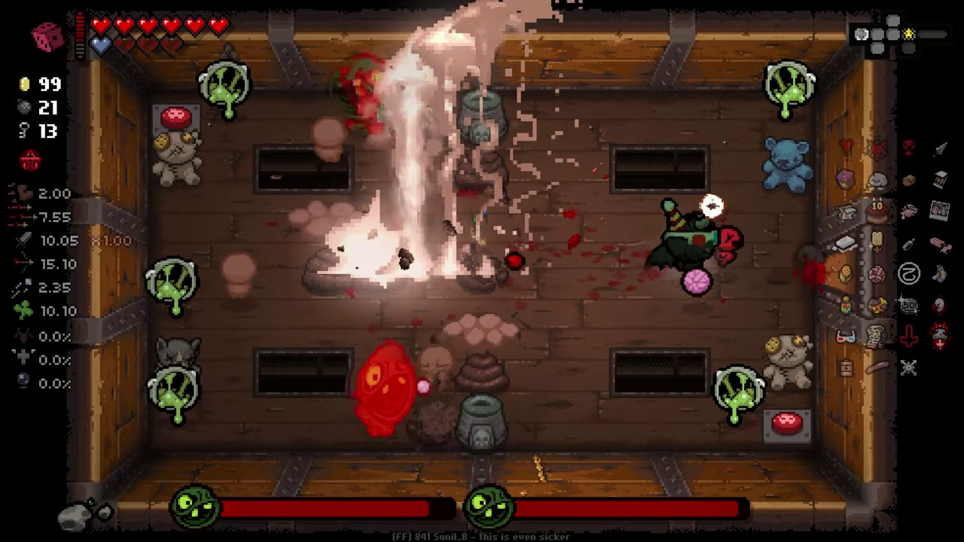
key(d)
key(s)
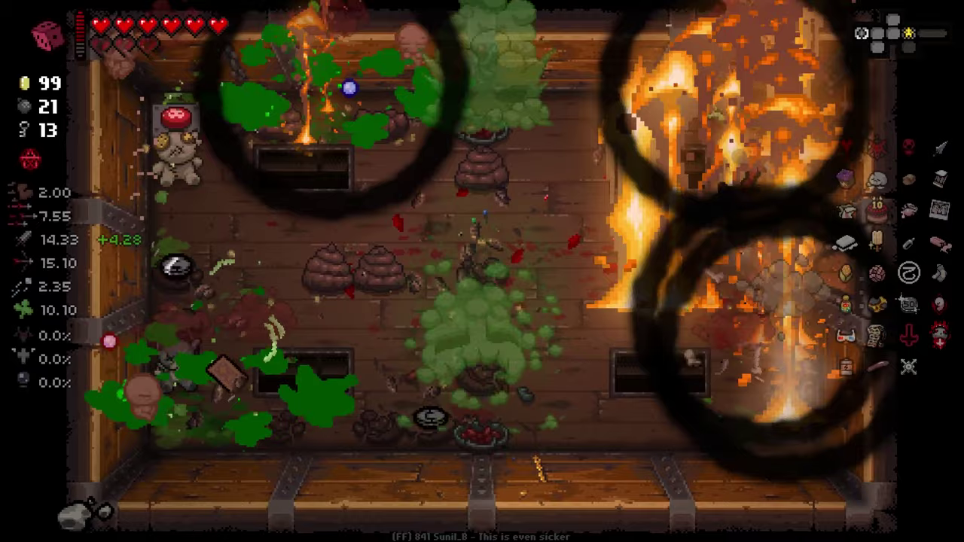
key(a)
key(d)
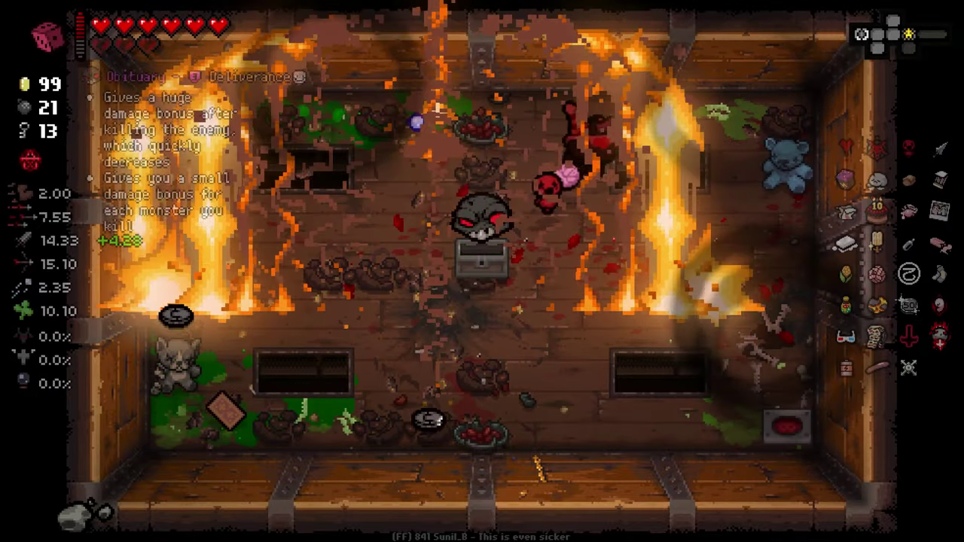
Step: Collect the Obituary item from the chest in the middle of the room
key(a)
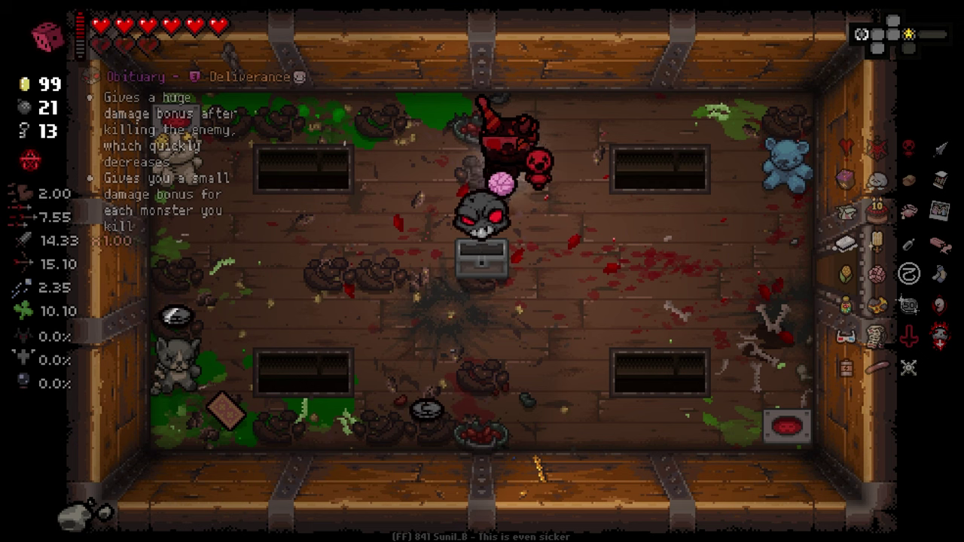
key(s)
key(a)
key(s)
key(d)
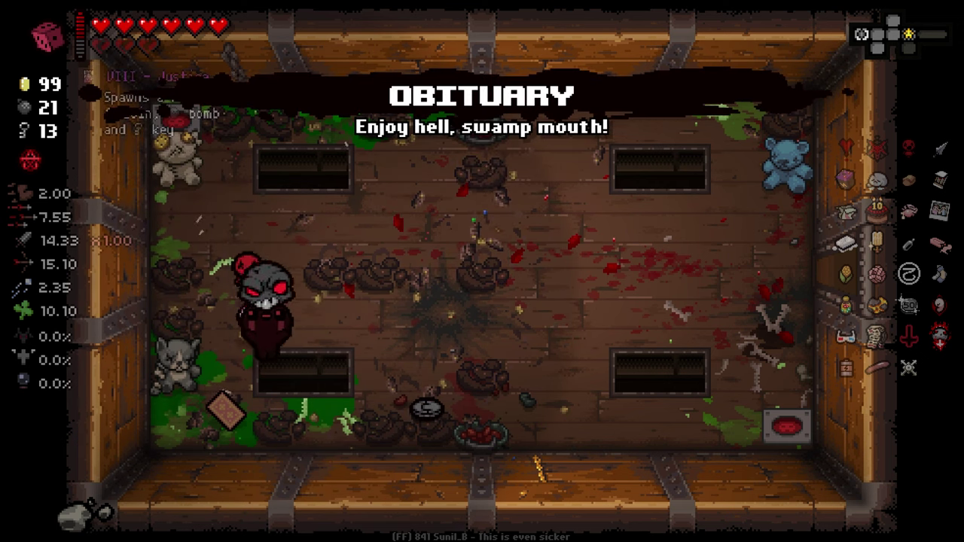
Step: Pick up the VIII - Justice card and use it to spawn pickups
key(a)
key(s)
key(d)
key(q)
key(w)
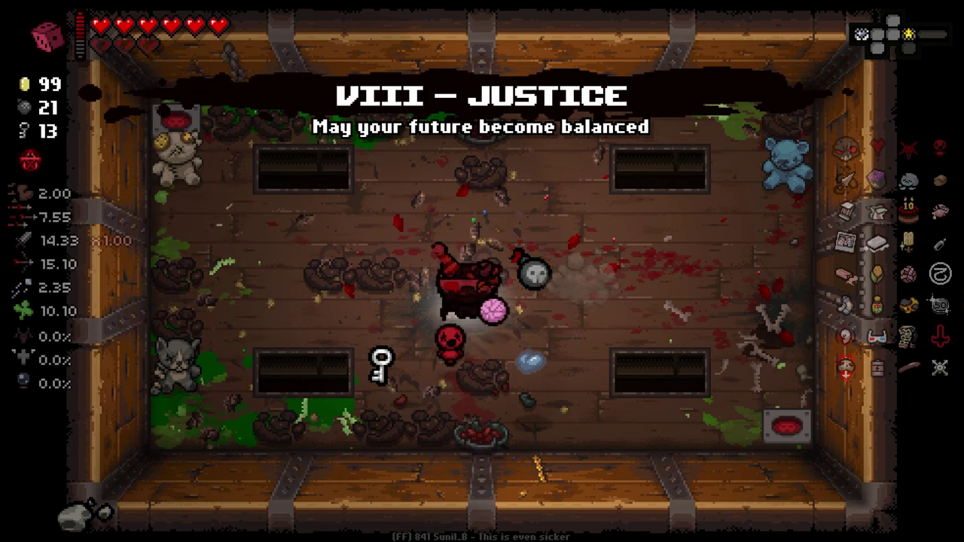
Step: Collect the spawned bomb and travel two rooms east to the room with the north door
key(s)
key(w)
key(d)
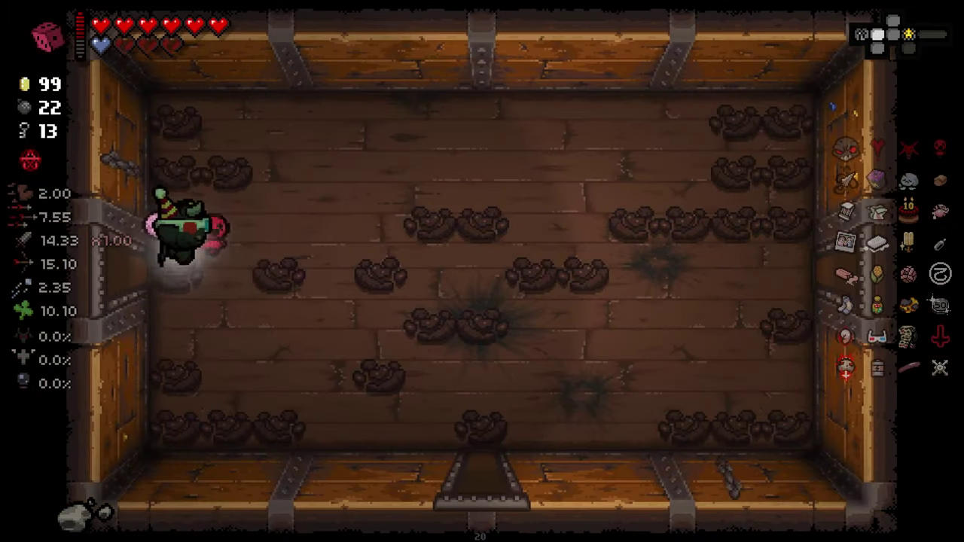
key(d)
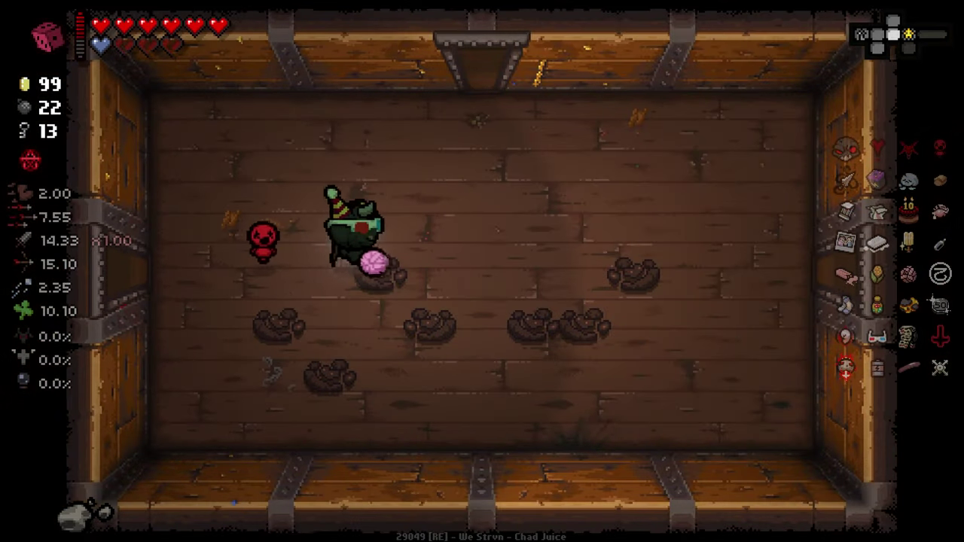
Step: Move through to the room with the golden door and fight beside the chest holding the Whore of Babylon item
key(d)
key(s)
key(Down)
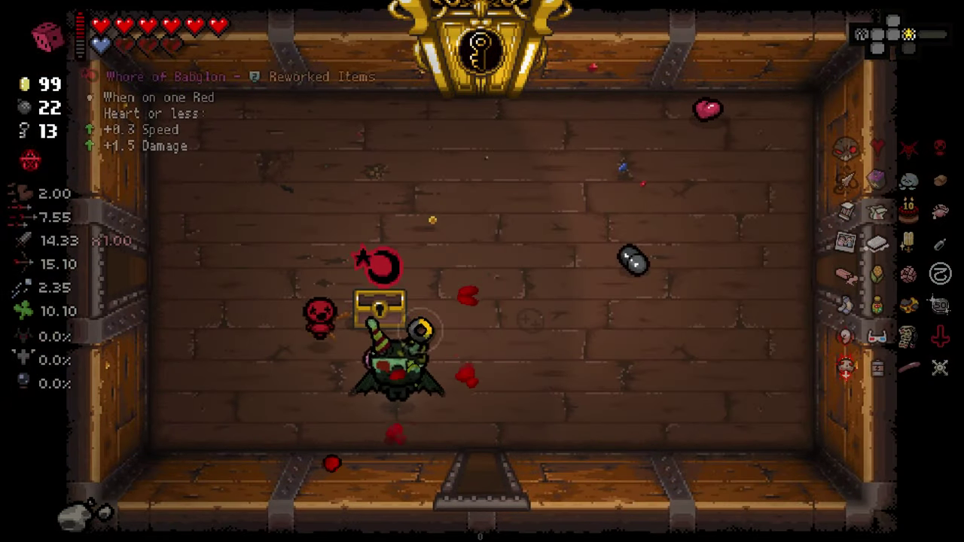
key(s)
key(Down)
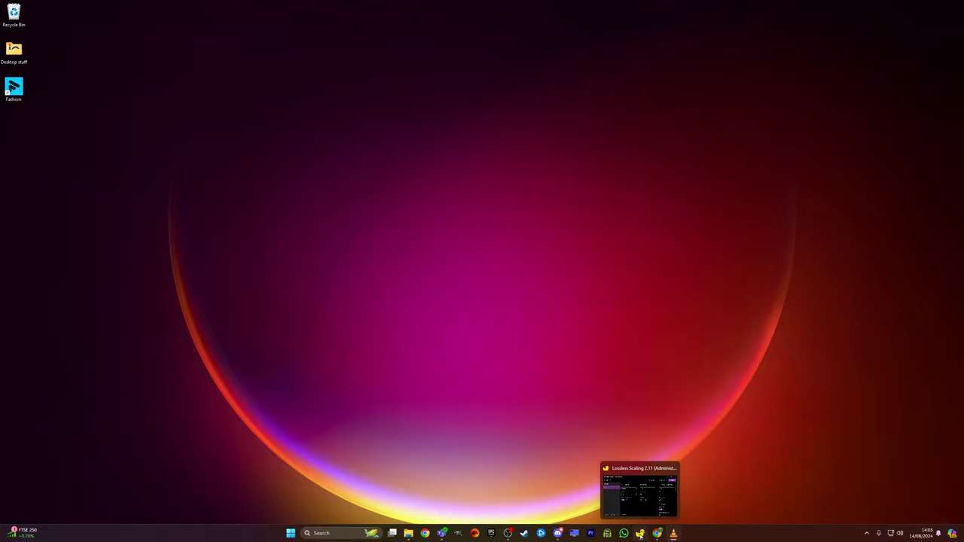
Step: Switch to Lossless Scaling and keep LS1 as the scaling type of the Isaac profile
click(639, 533)
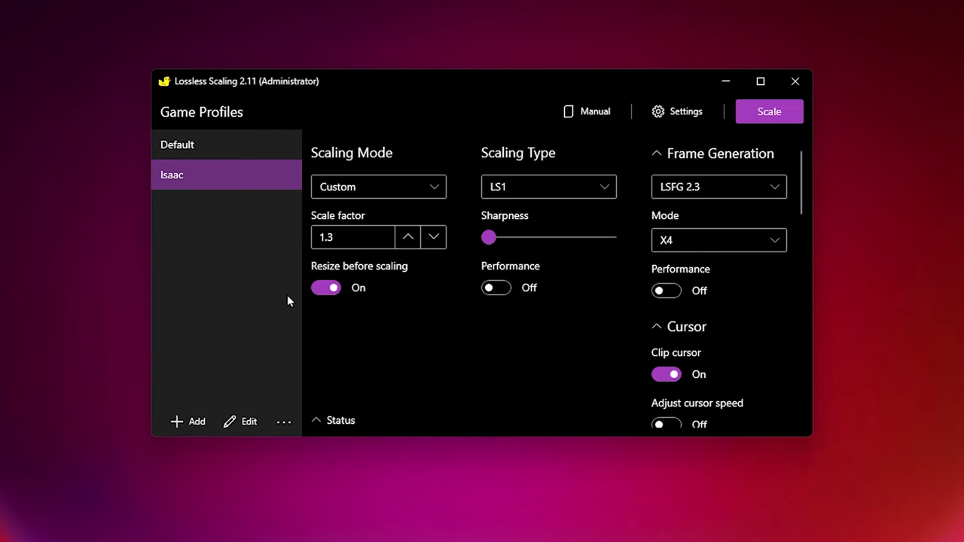
click(602, 187)
click(525, 399)
mouse_move(323, 295)
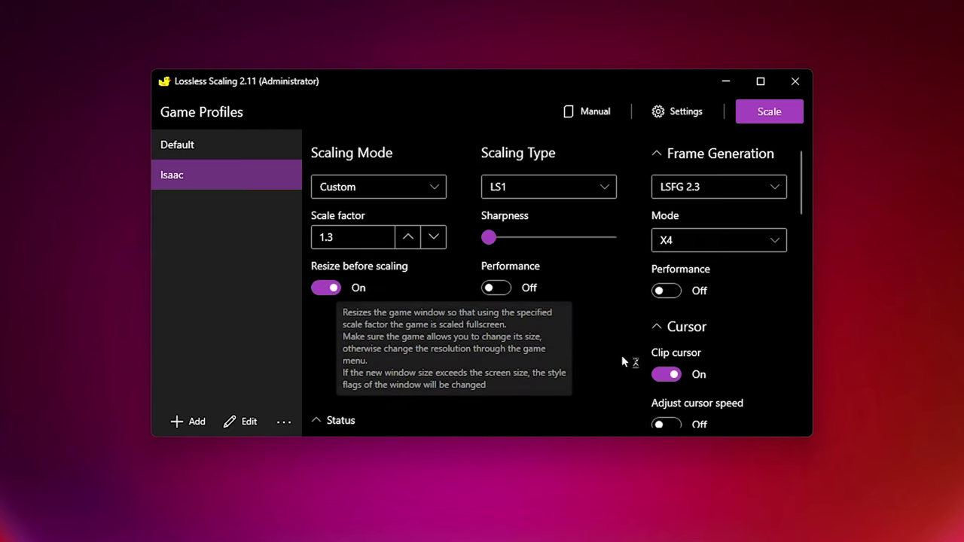
Step: Keep the Isaac profile's frame generation on LSFG 2.3 with mode X4
click(756, 193)
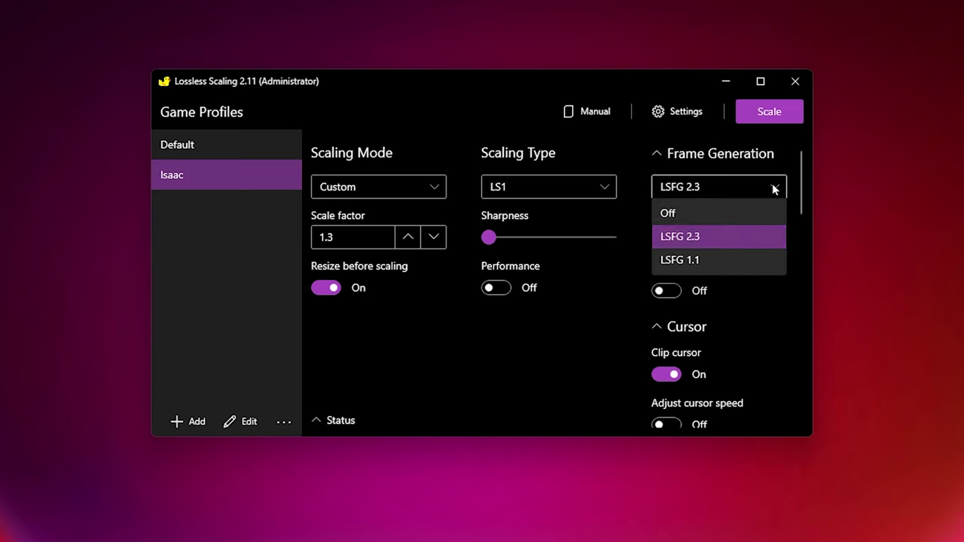
click(775, 190)
click(716, 232)
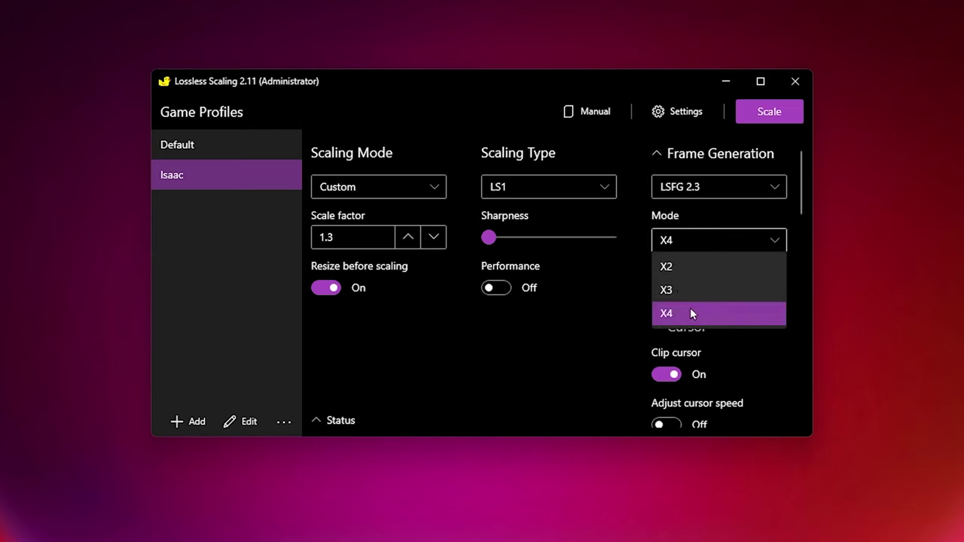
click(769, 241)
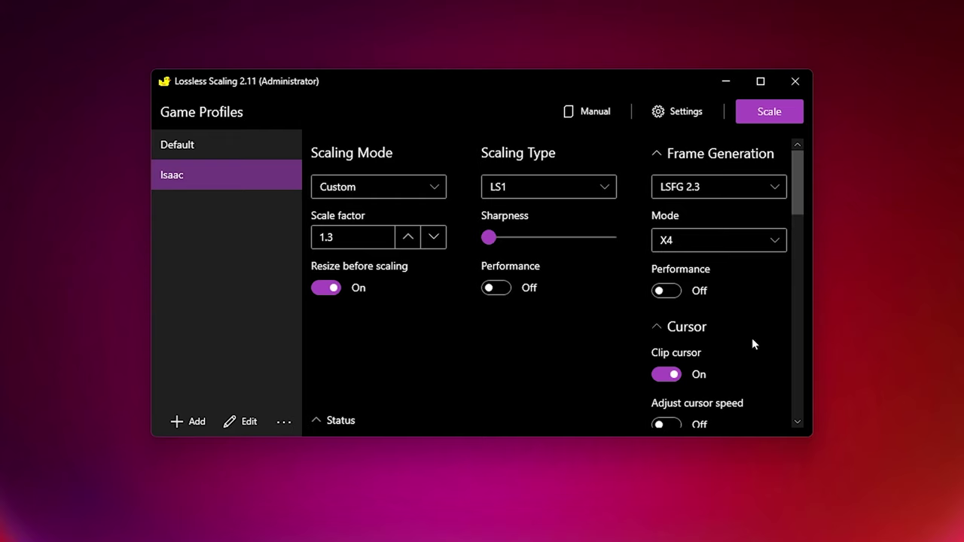
Step: Check the scale hotkey and the Start as administrator option in the Lossless Scaling settings and close them
drag(788, 198, 821, 174)
click(693, 113)
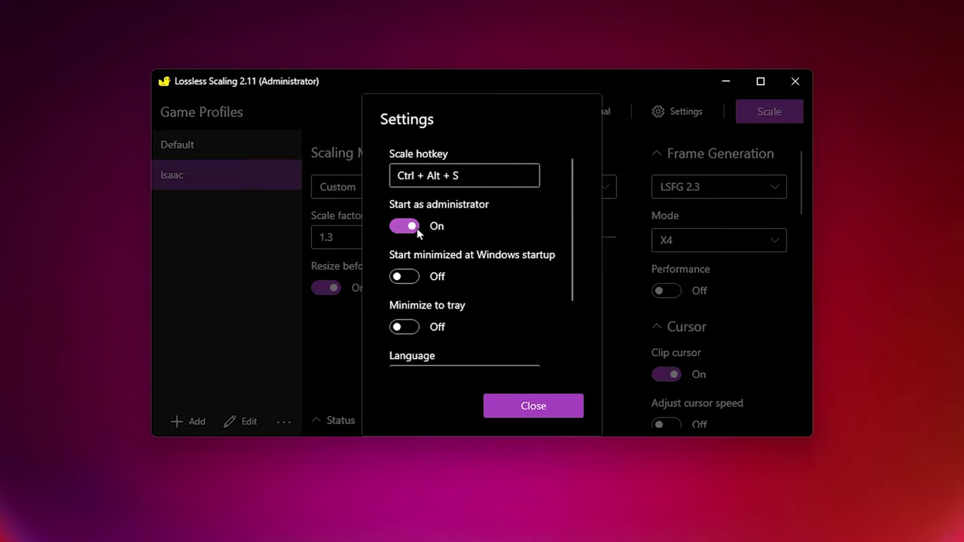
click(523, 403)
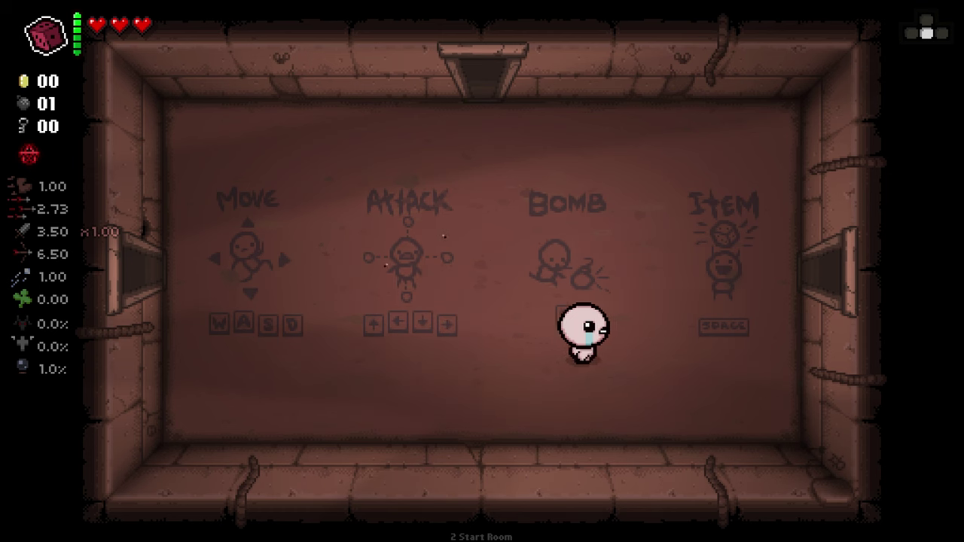
Step: Switch to The Binding of Isaac and walk the character around the start room in loops to judge motion smoothness
key(a)
key(s)
key(a)
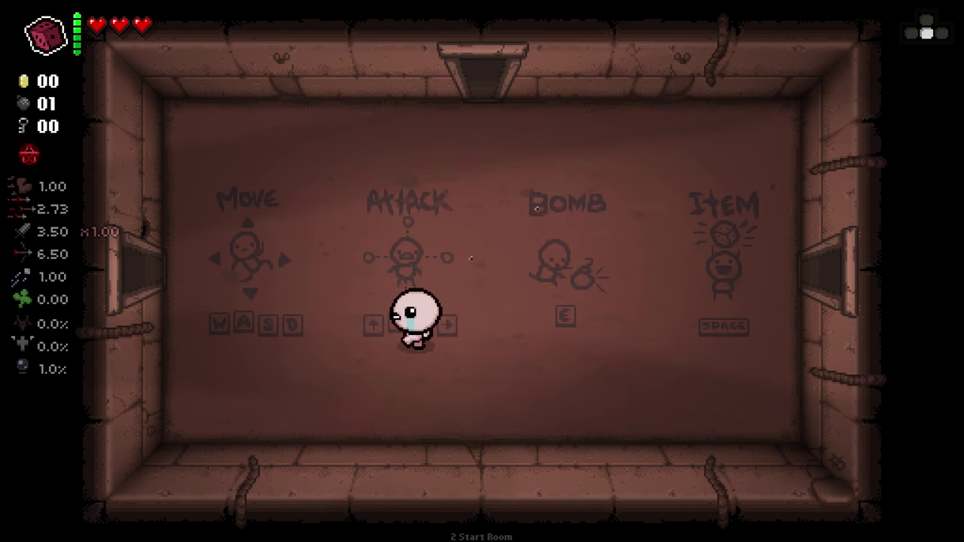
key(w)
key(w)
key(d)
key(s)
key(d)
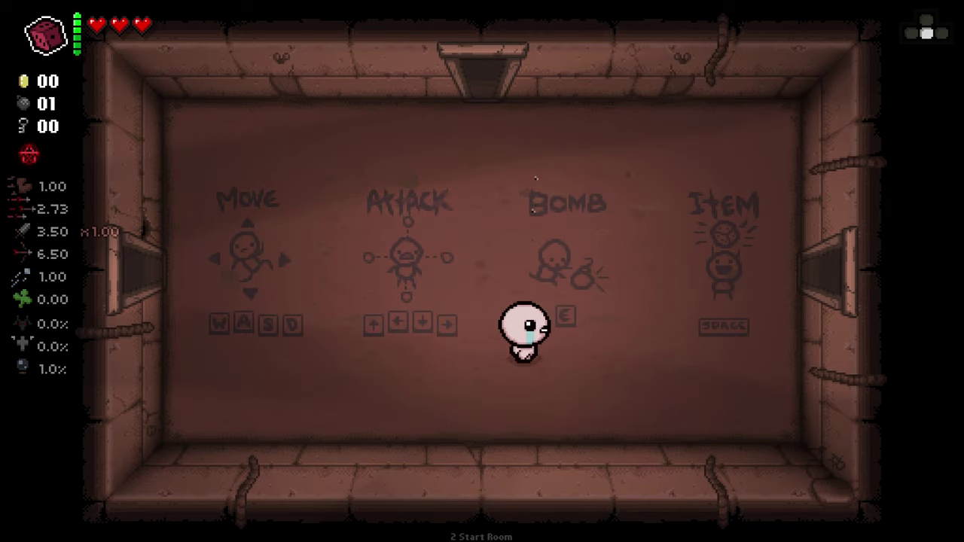
key(w)
key(w)
key(a)
key(a)
key(s)
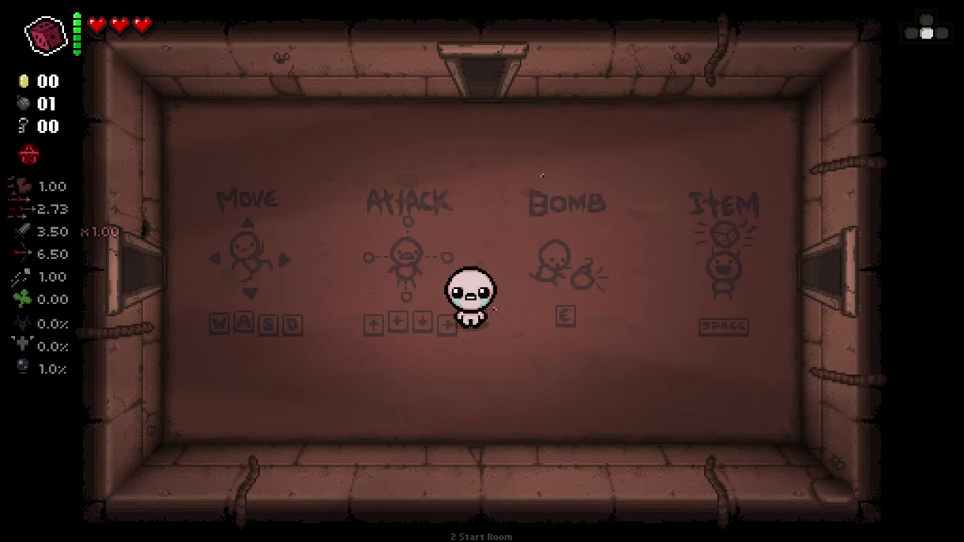
key(a)
key(w)
key(d)
key(s)
key(a)
key(w)
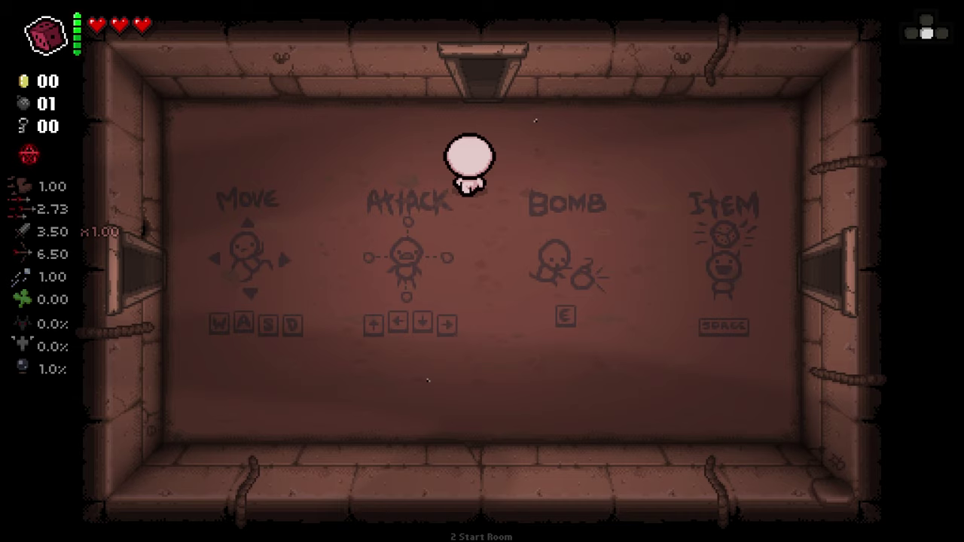
key(d)
key(s)
key(s)
key(w)
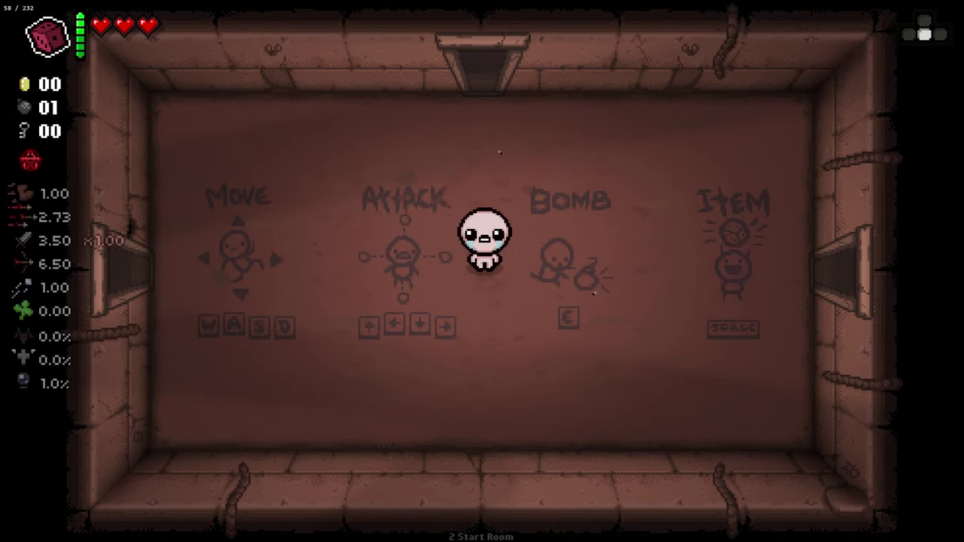
Step: Walk the character around the start room with the frame rate counter on to judge the frame-generated motion
key(w)
key(a)
key(a)
key(s)
key(s)
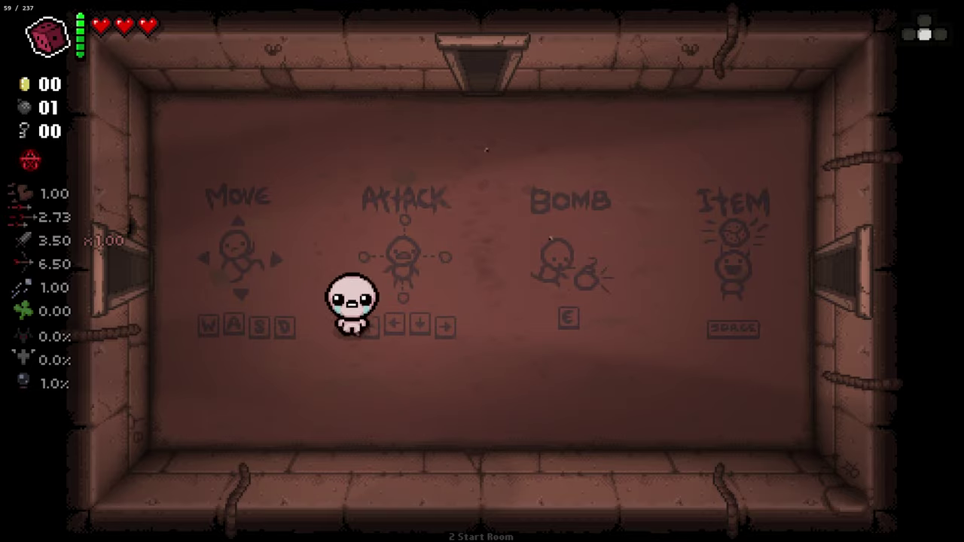
key(d)
key(w)
key(d)
key(s)
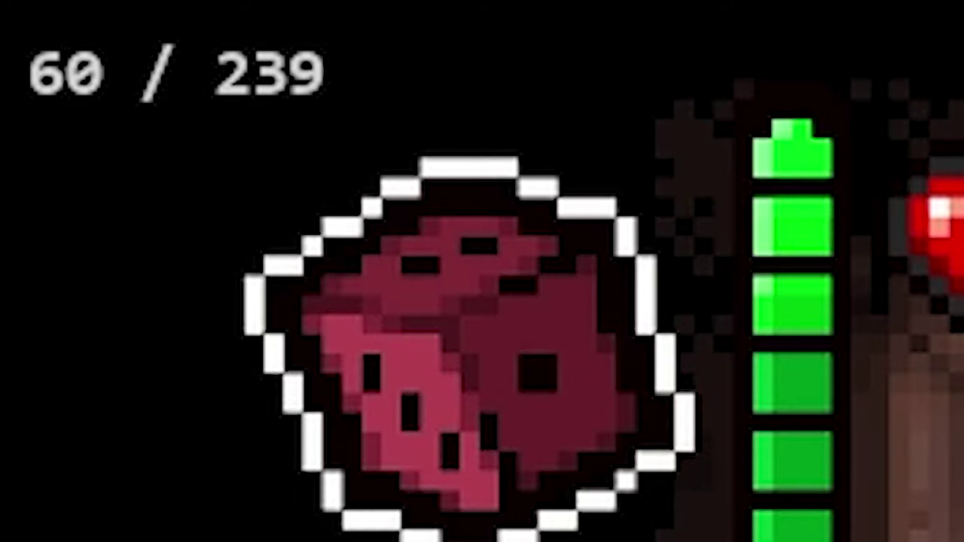
Step: Fire tears across the start room toward the east and west doors
key(Right)
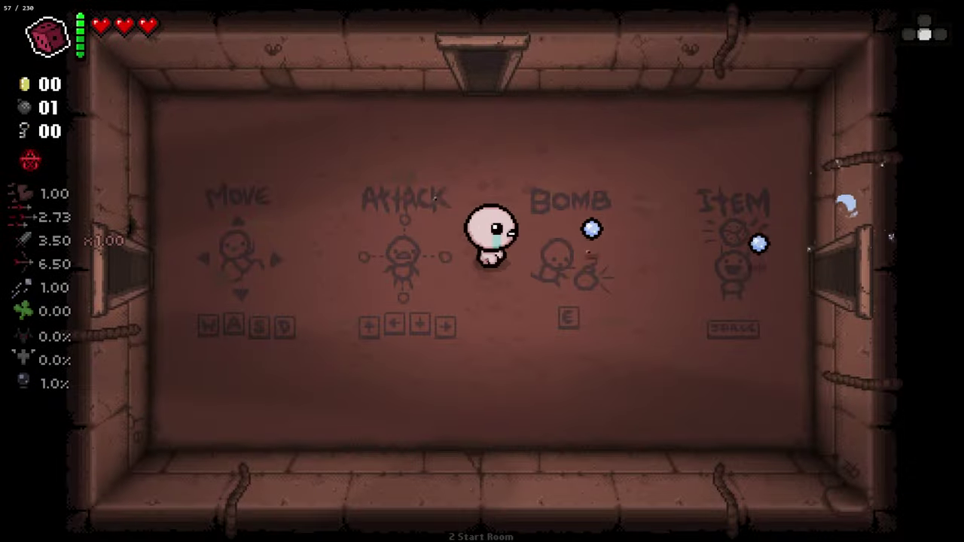
key(d)
key(Right)
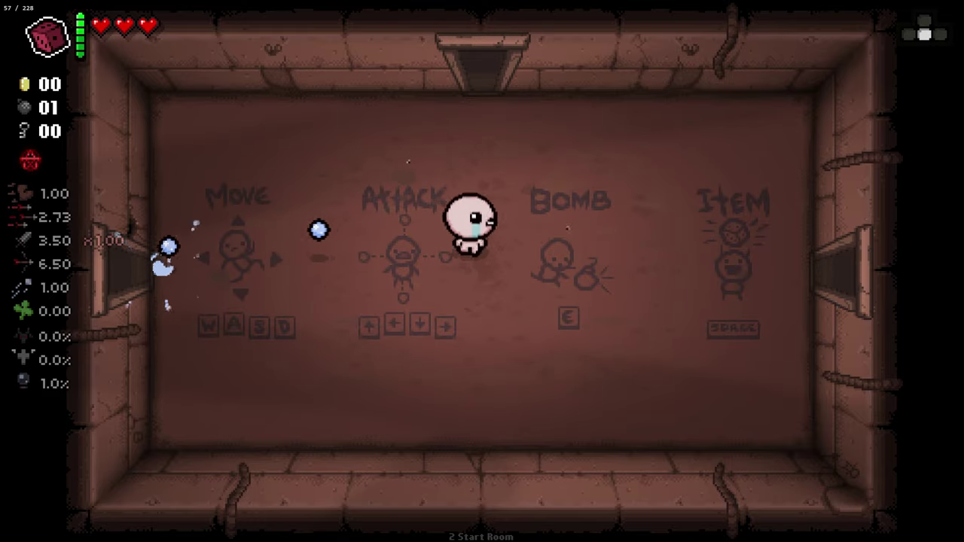